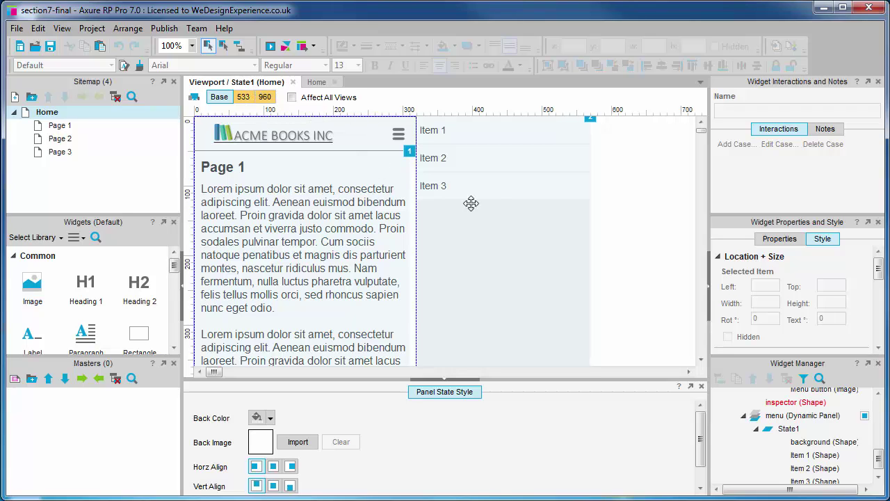
- Hide the menu panel in the Base view and check that it is hidden in the 533 view
click(502, 203)
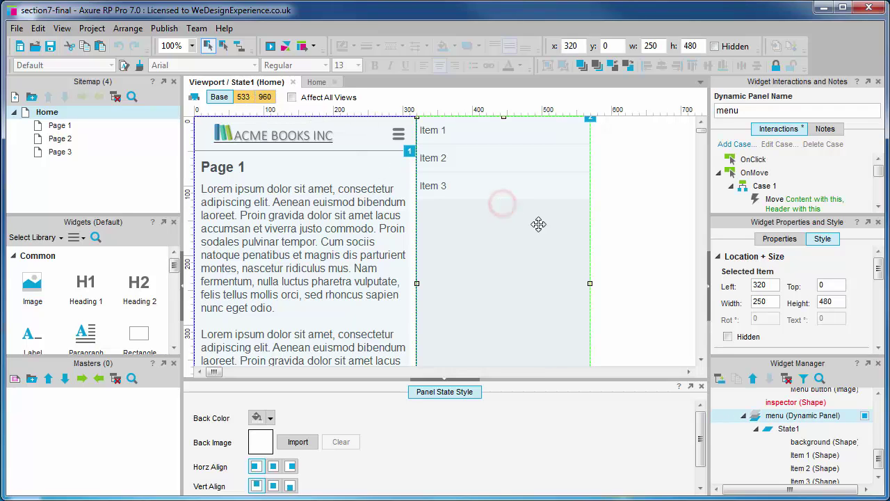
click(728, 336)
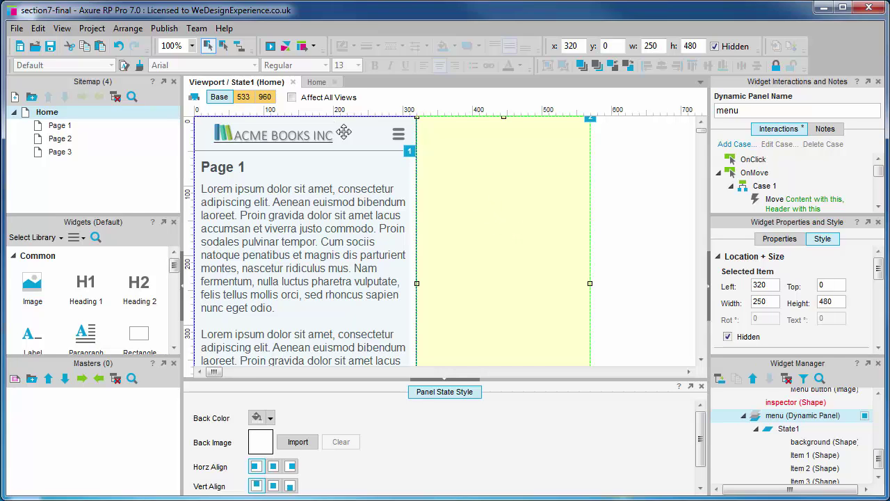
click(241, 98)
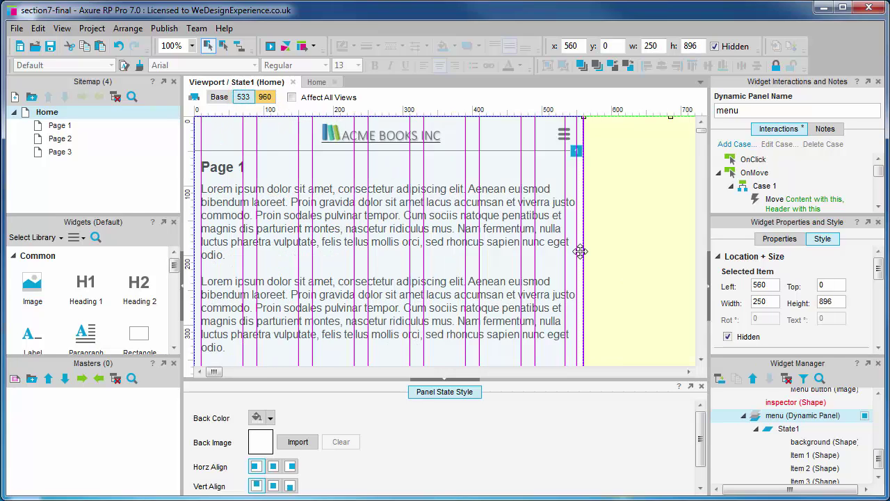
drag(221, 372, 223, 372)
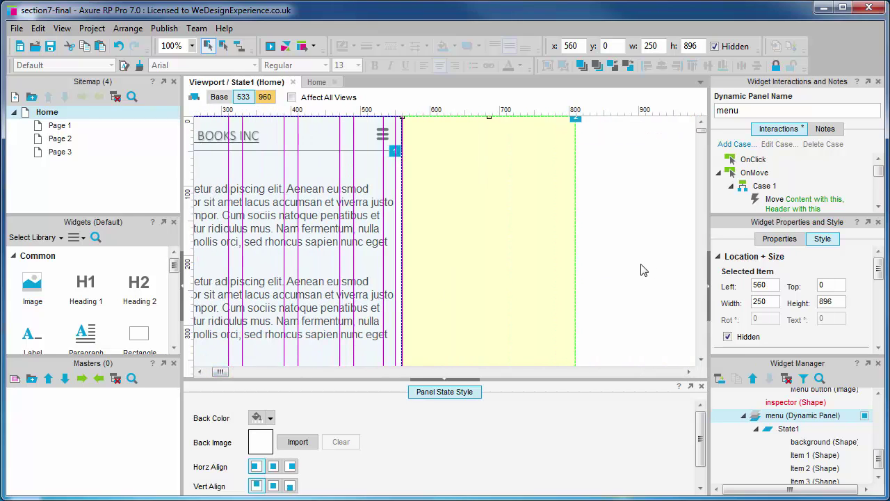
- Unhide the menu panel in the 960 view so it shows as the Items bar, then go back to Base
click(266, 98)
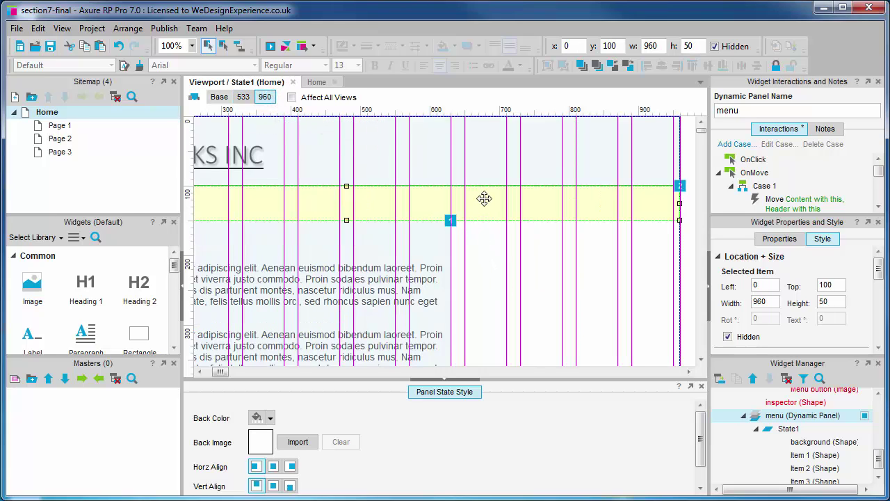
click(727, 336)
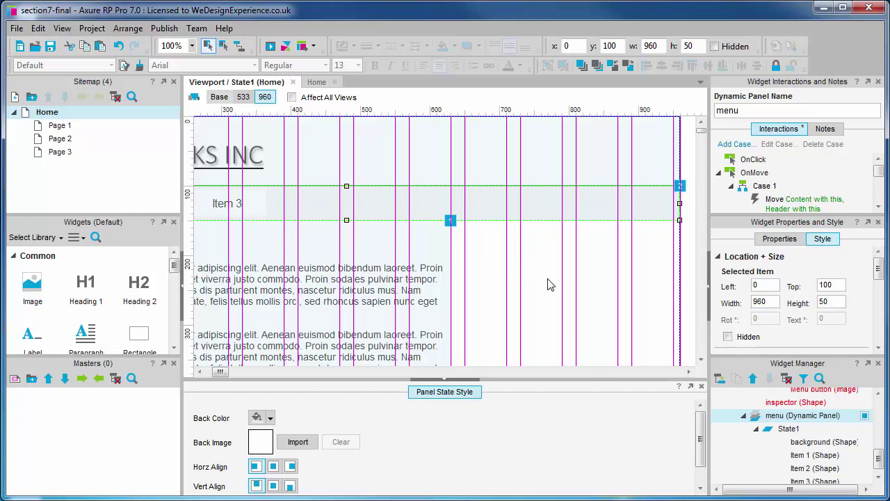
drag(221, 374, 215, 371)
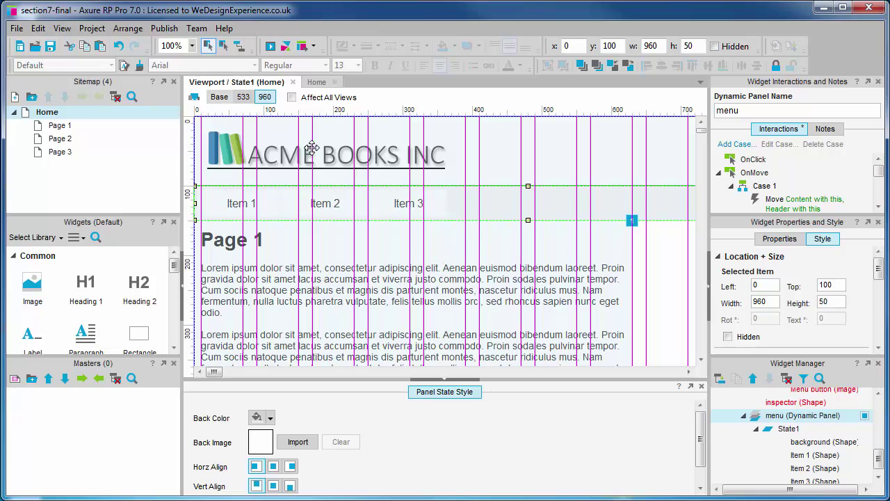
click(219, 97)
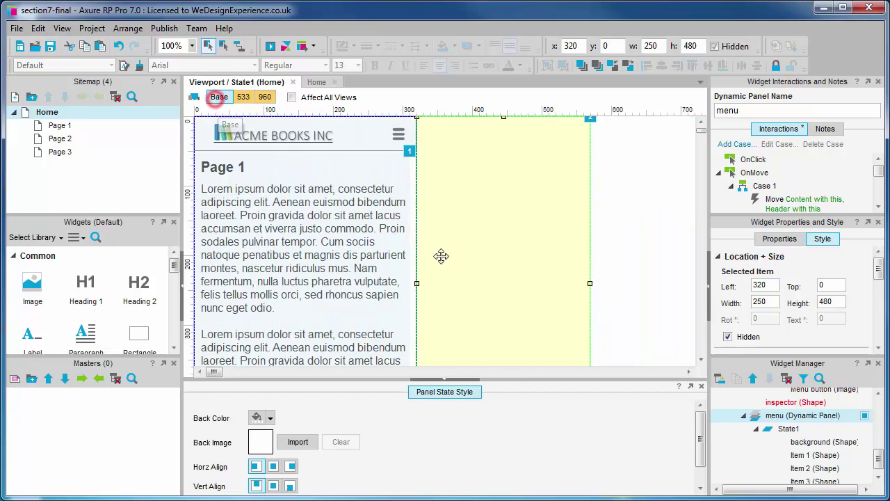
- In the Header panel's State1, rename the Menu button's OnClick Case 1 to 'Show menu'
double_click(318, 140)
double_click(348, 198)
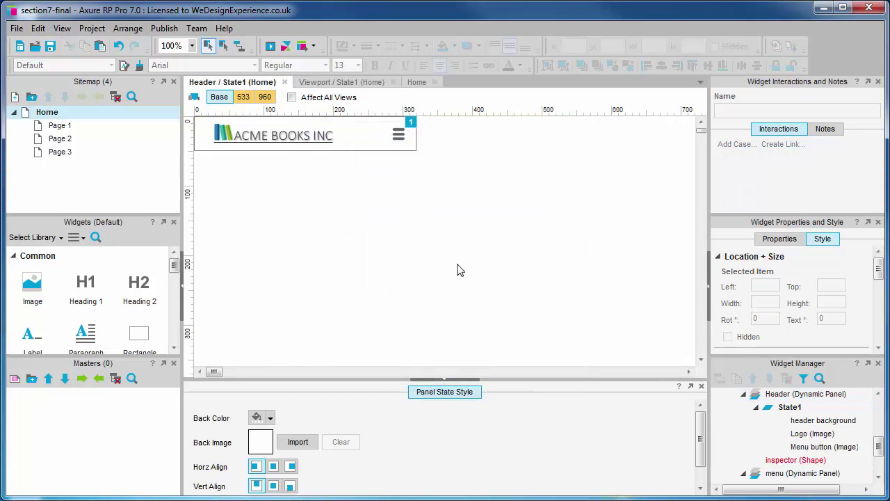
click(401, 138)
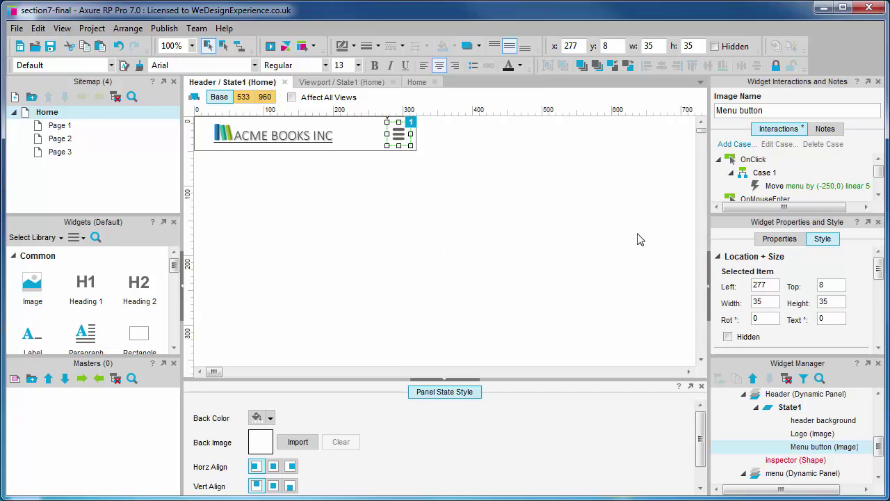
double_click(767, 174)
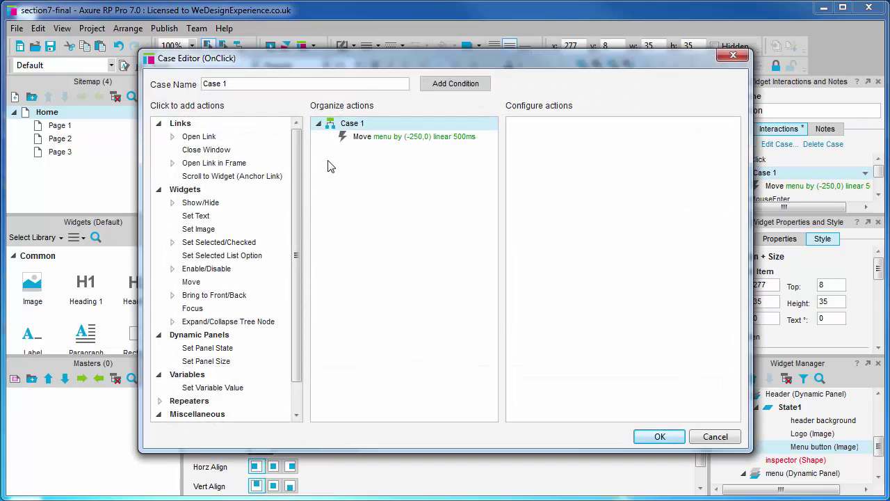
triple_click(231, 81)
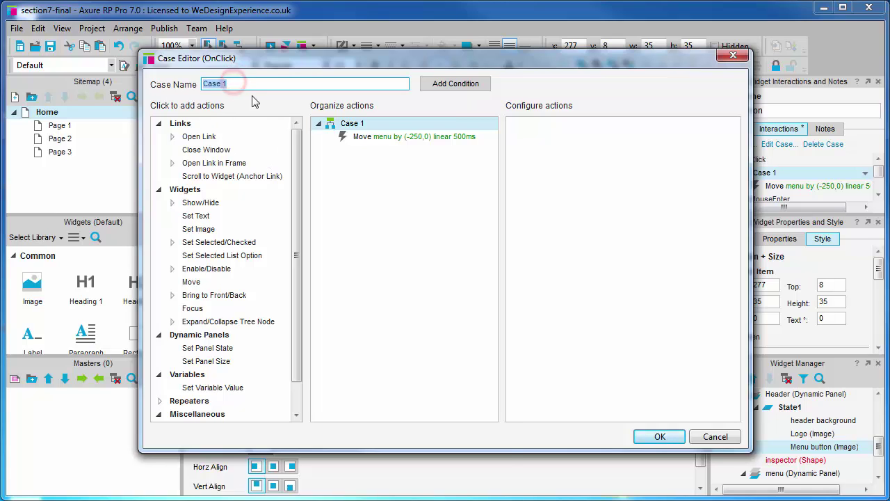
text(Show menu)
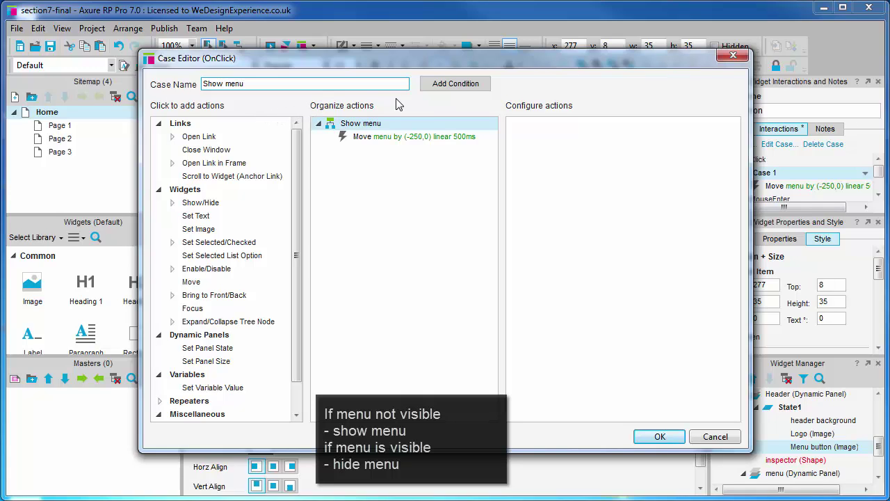
- Add the condition 'visibility of menu equals false' to the Show menu case
click(449, 83)
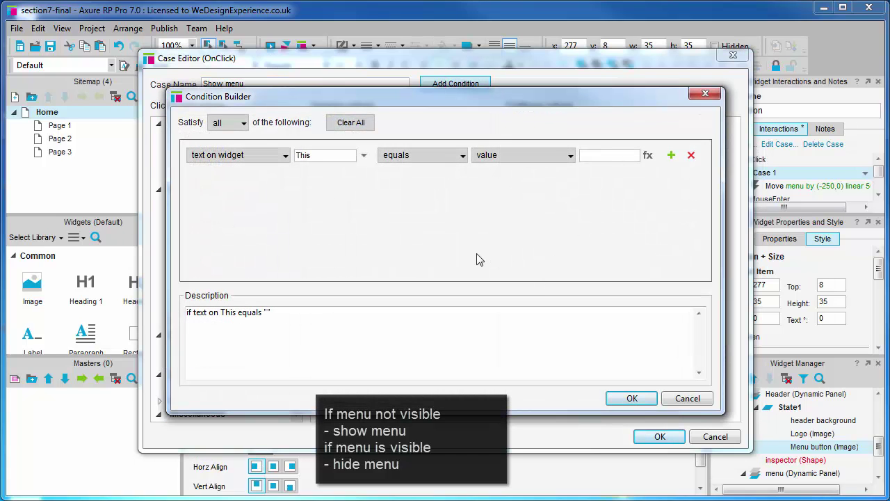
click(285, 157)
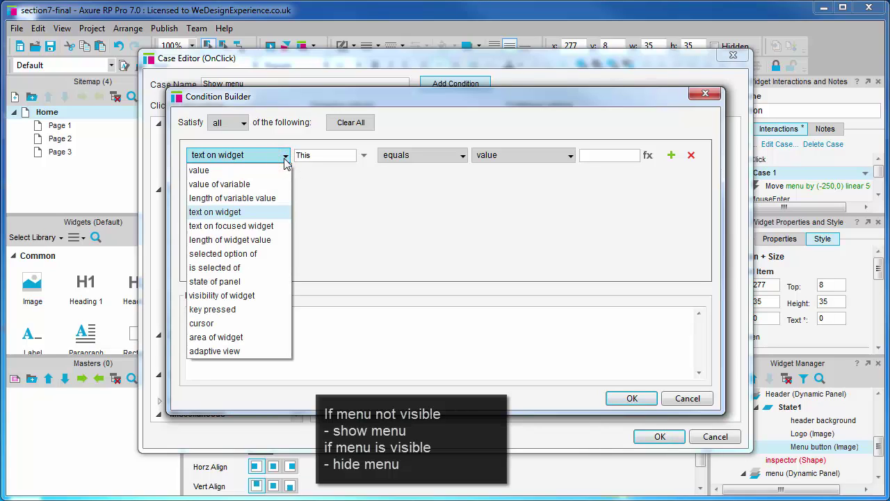
click(252, 295)
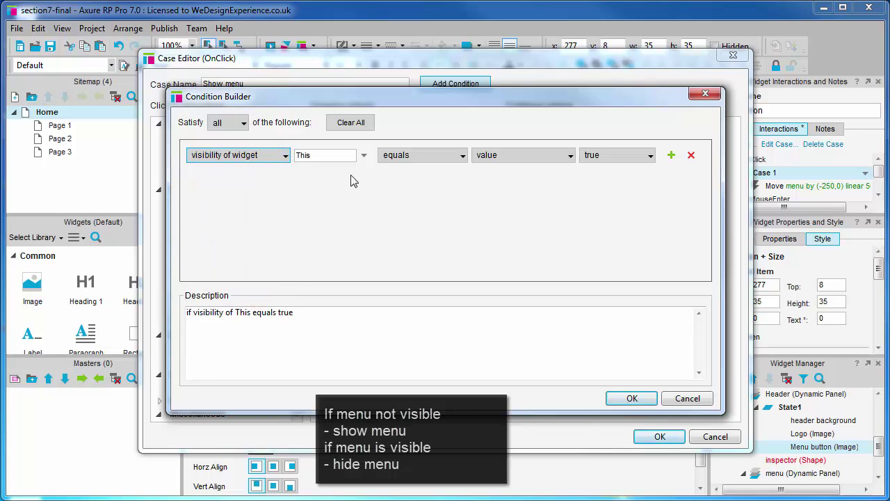
click(363, 157)
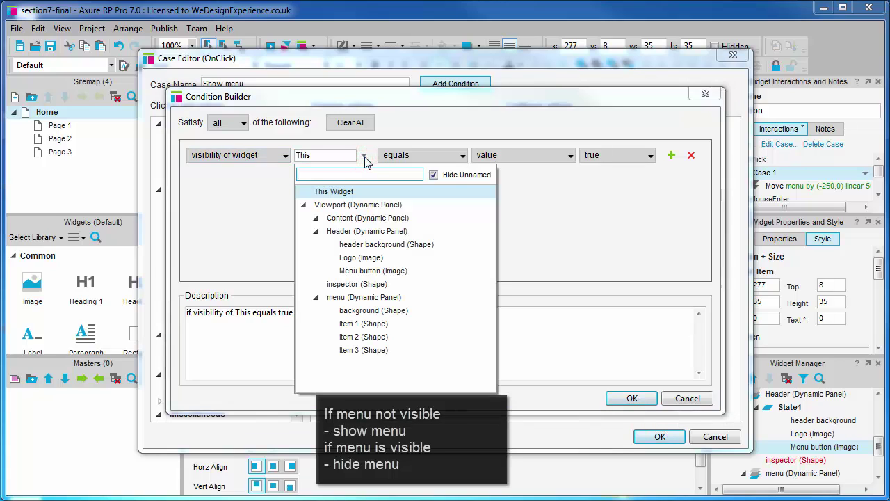
click(376, 299)
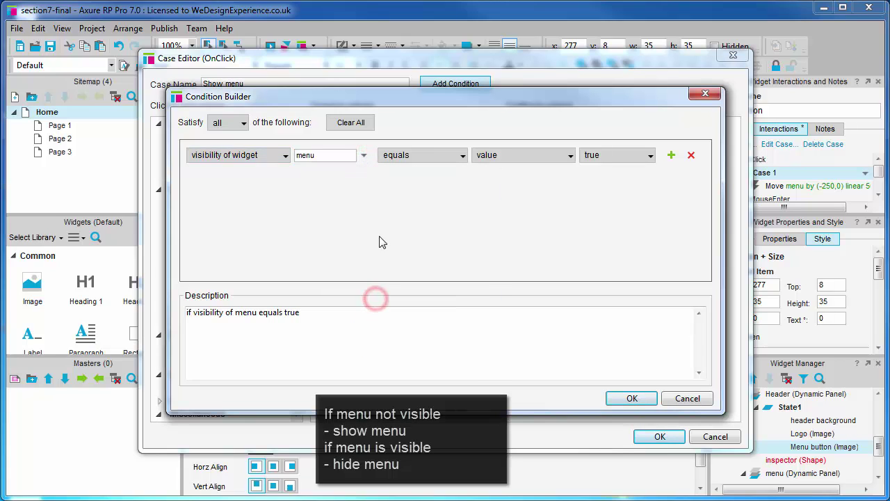
click(649, 157)
click(624, 184)
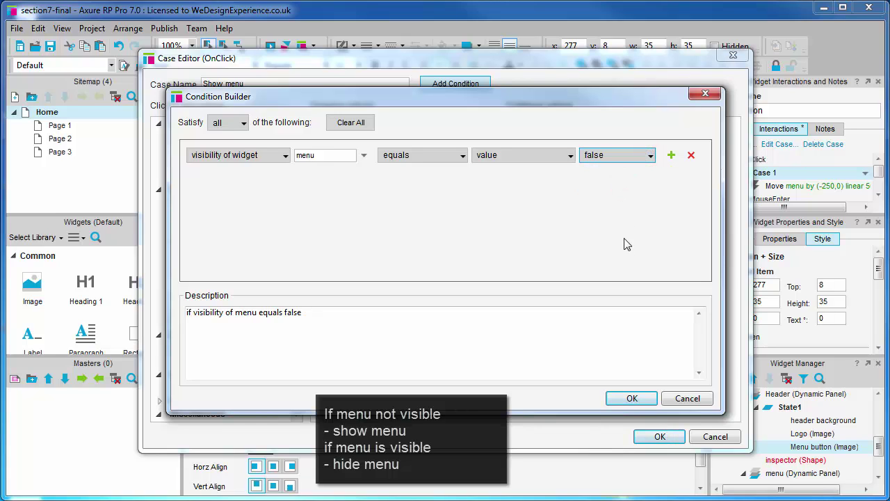
click(637, 399)
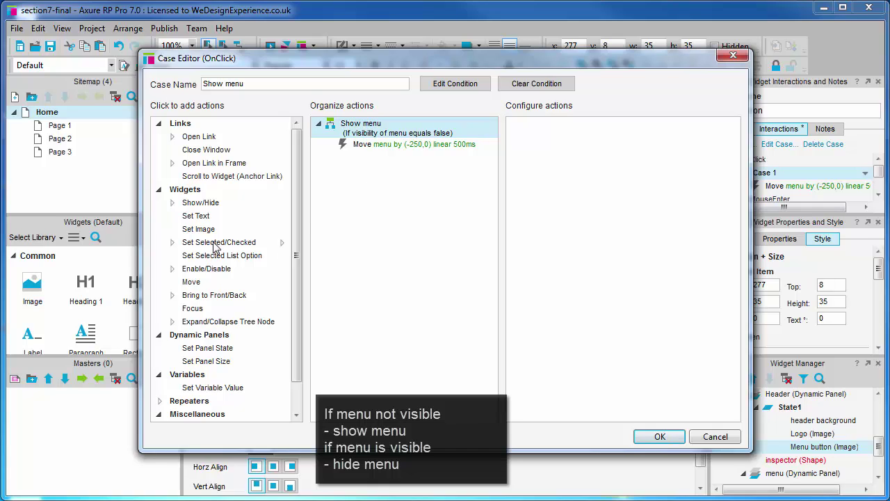
- Add a Show menu action and place it ahead of the Move (-250,0) action
click(201, 202)
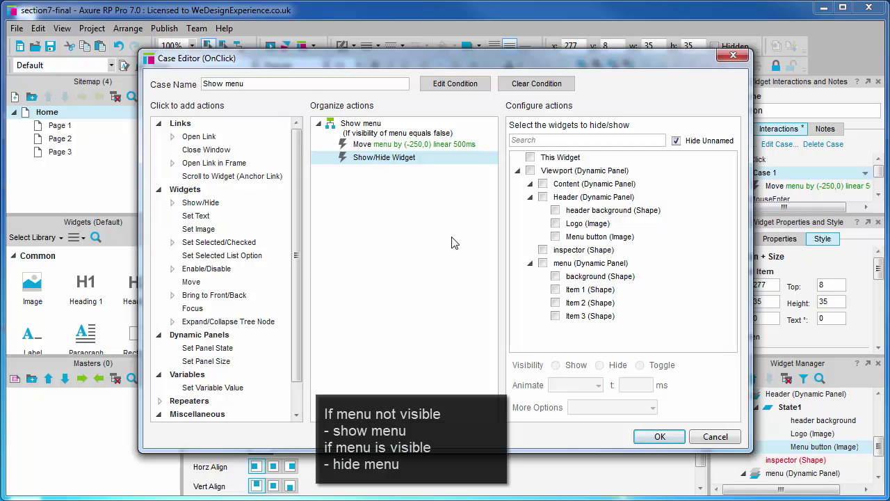
click(542, 264)
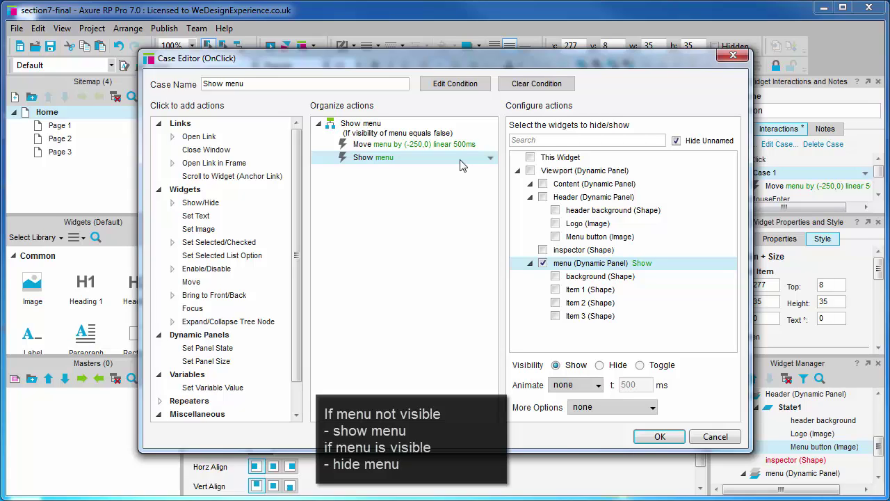
right_click(461, 164)
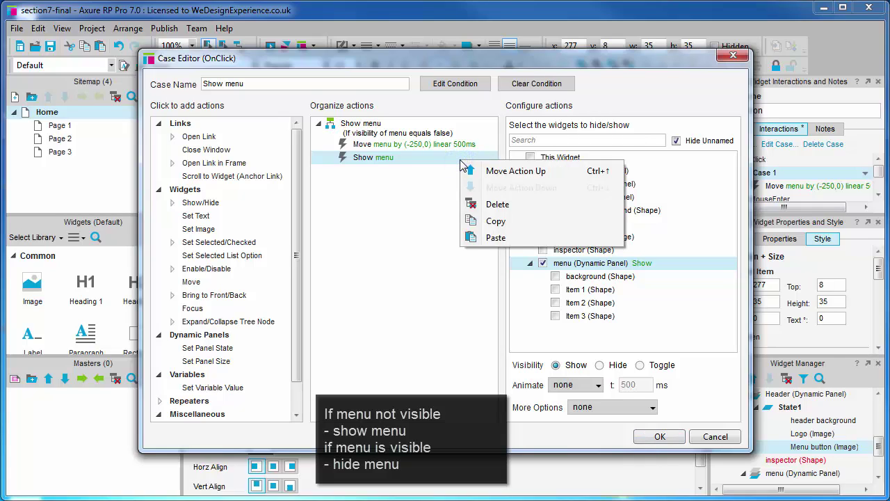
click(415, 179)
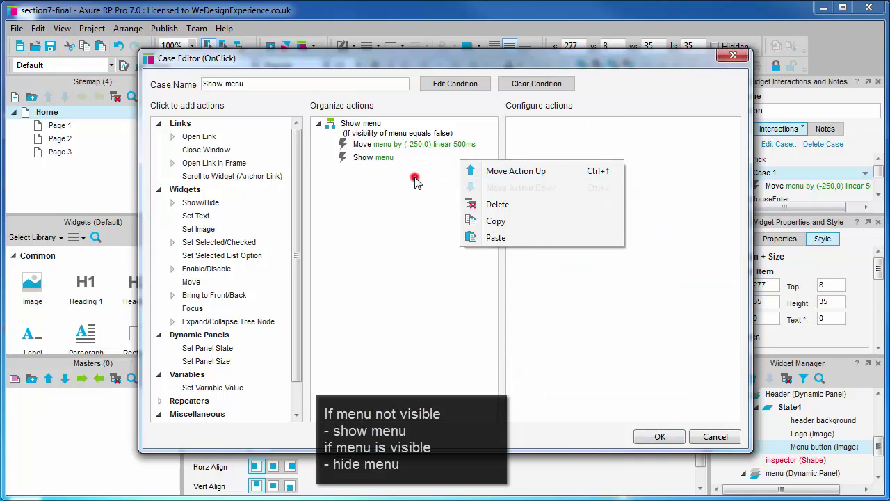
drag(375, 157, 357, 143)
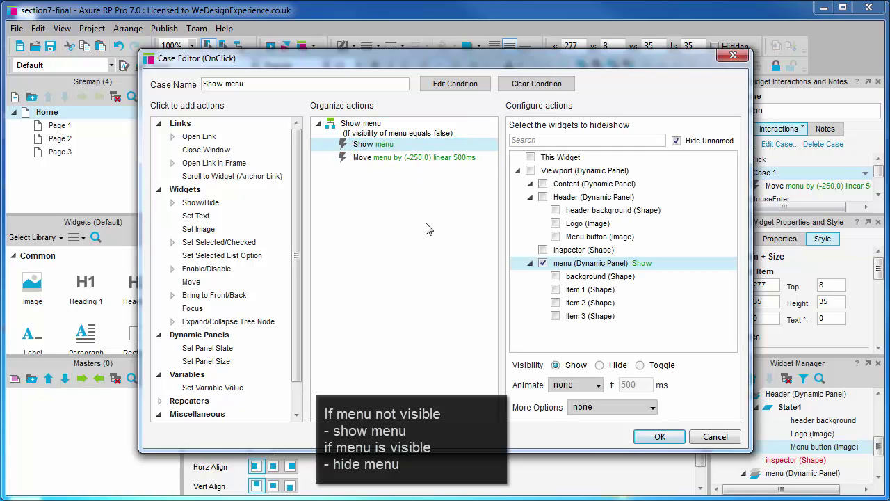
- Close the Show menu case and add a second OnClick case named 'Hide menu'
click(670, 438)
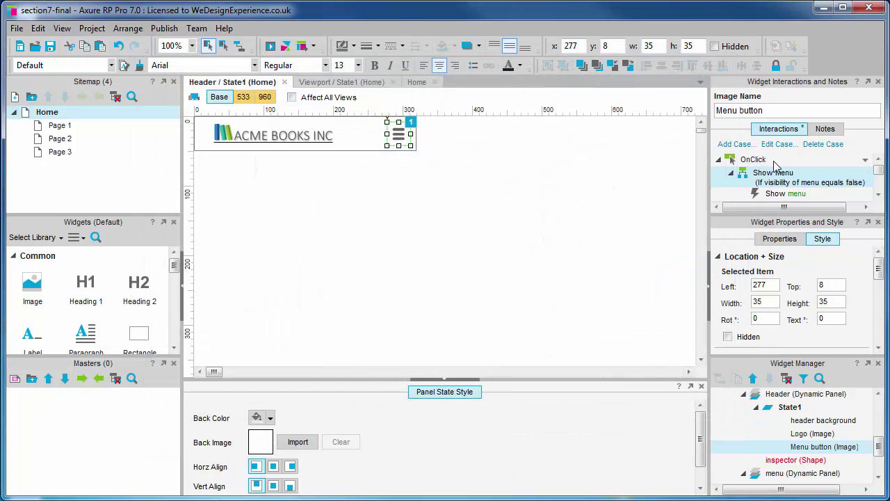
right_click(776, 164)
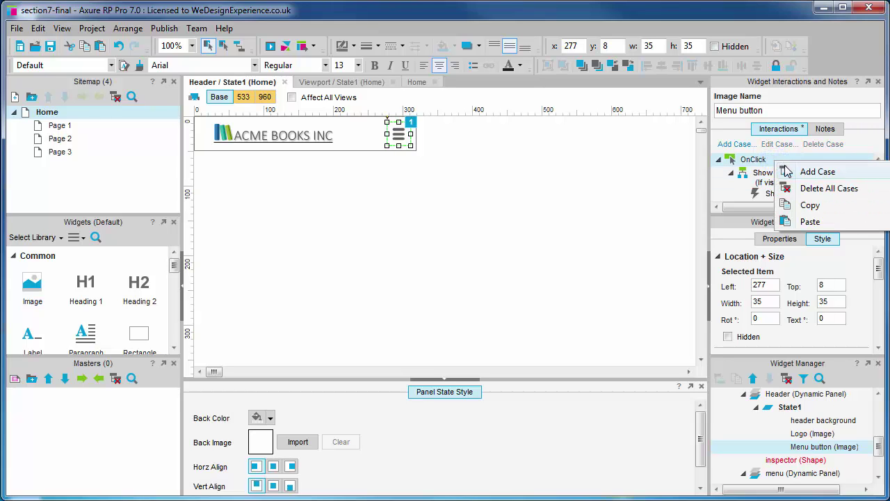
click(785, 172)
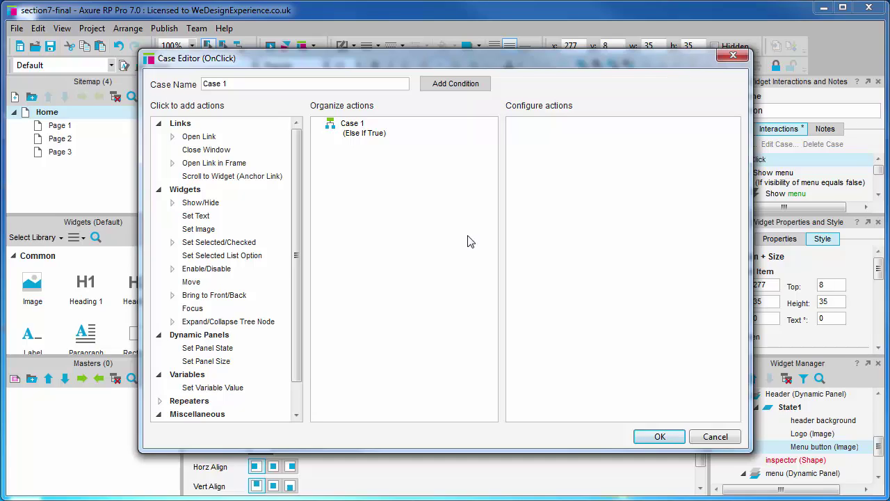
triple_click(253, 89)
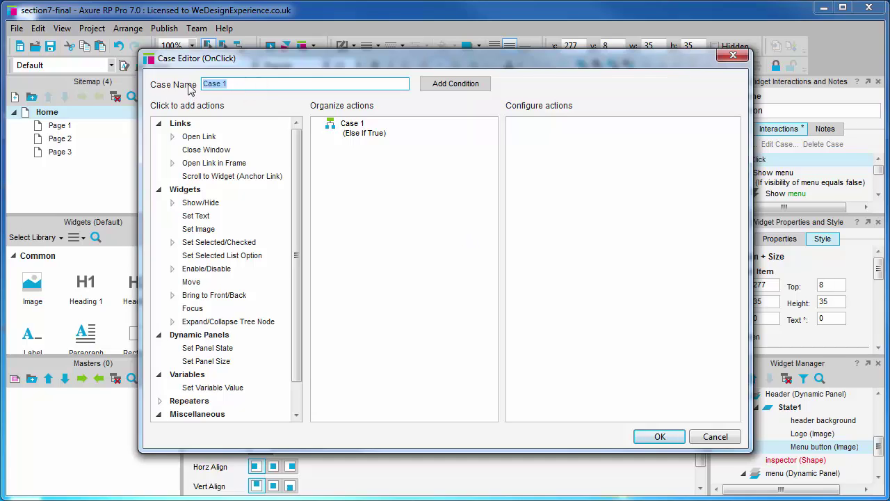
text(Hide menu)
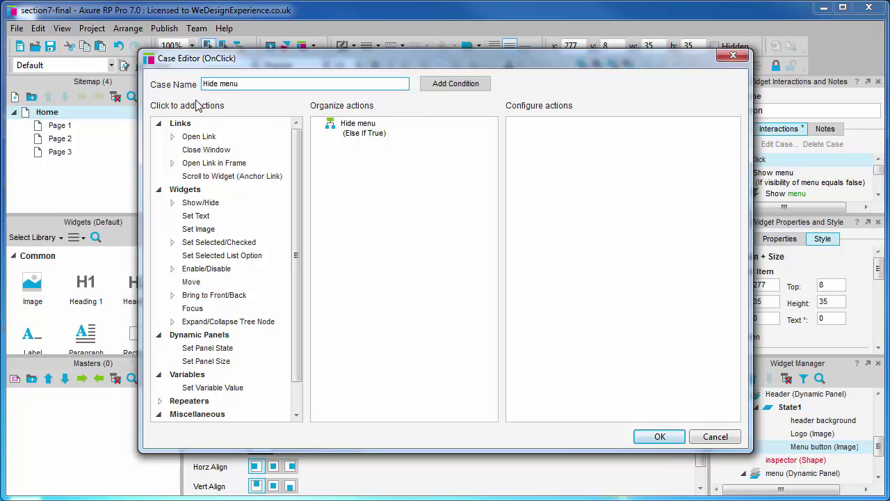
- Make the Hide menu case run only when visibility of menu equals true
click(464, 87)
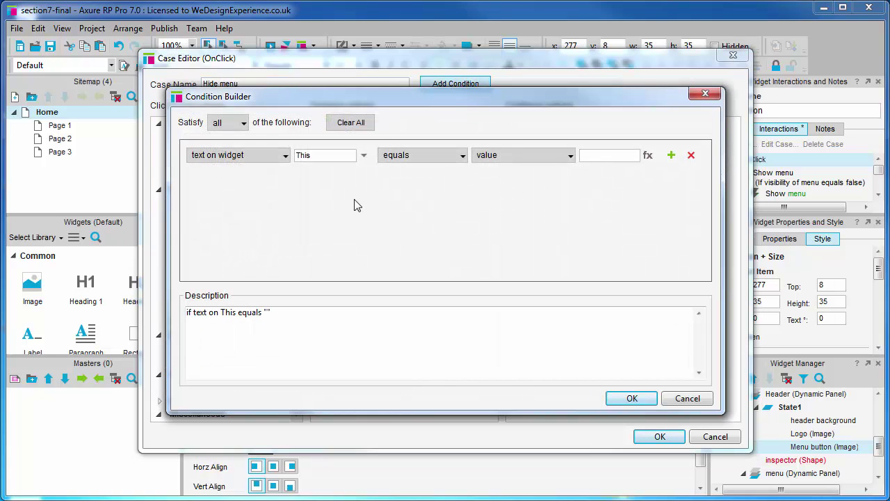
click(287, 155)
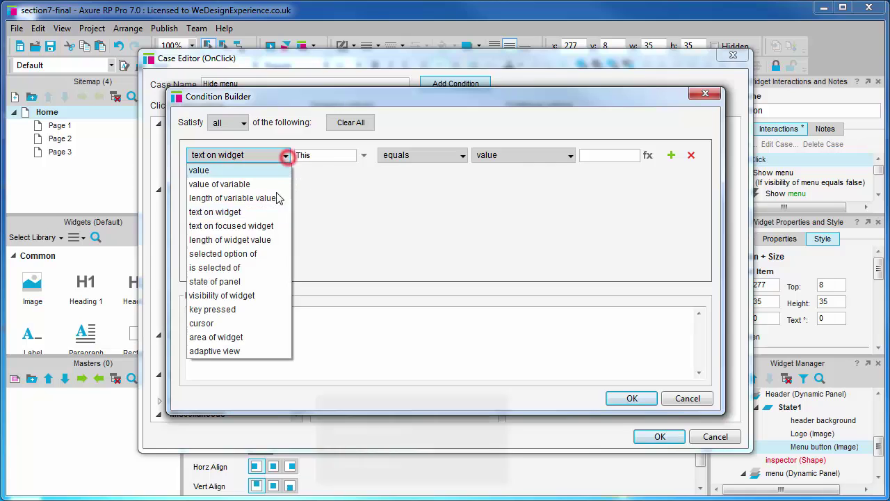
click(248, 295)
click(363, 156)
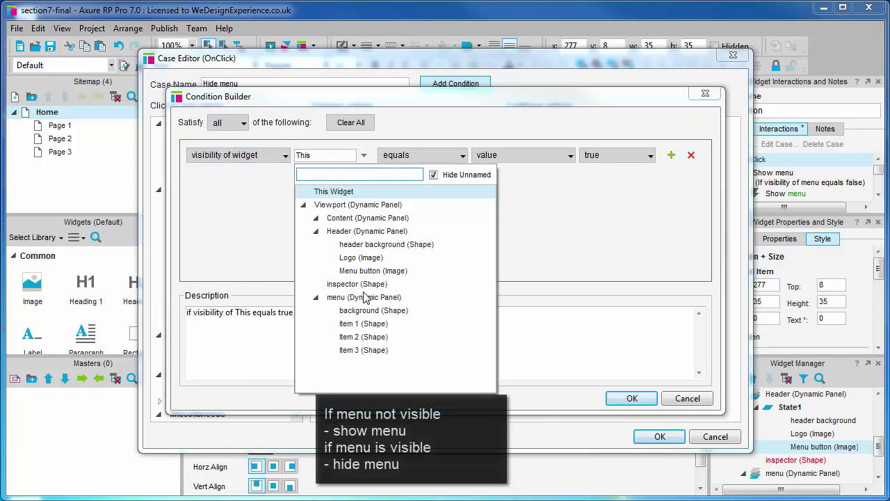
click(365, 298)
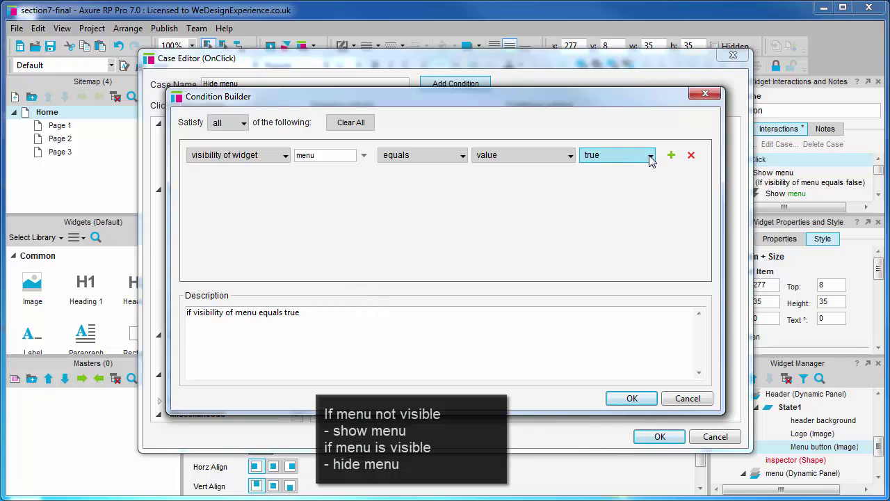
click(631, 398)
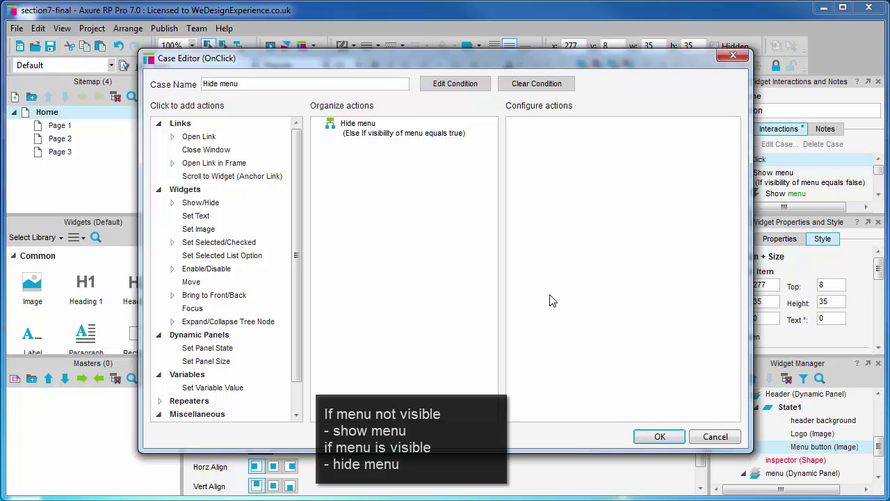
- Add a Move action shifting the menu panel by (250,0) with a linear 500 ms animation
click(195, 282)
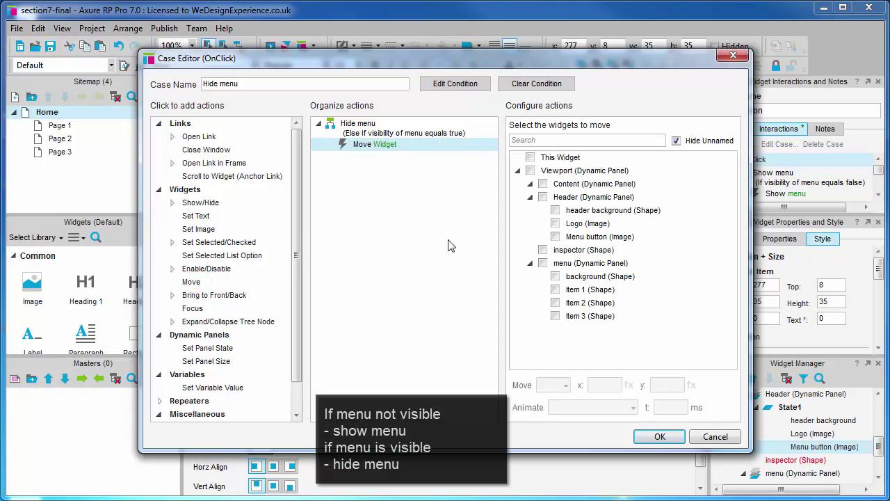
click(542, 263)
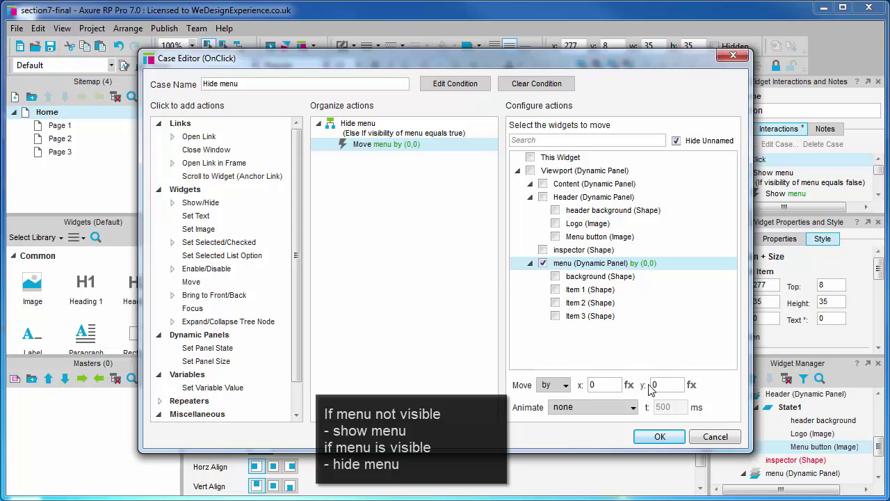
click(603, 385)
text(250)
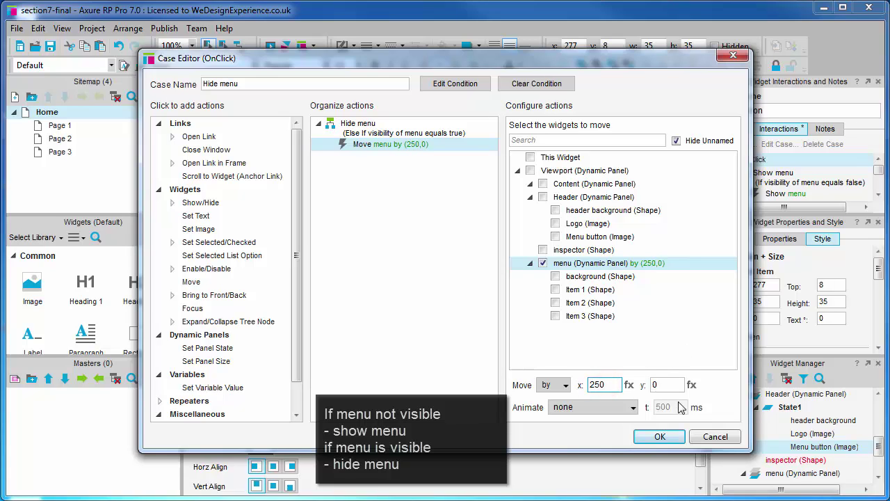
click(634, 408)
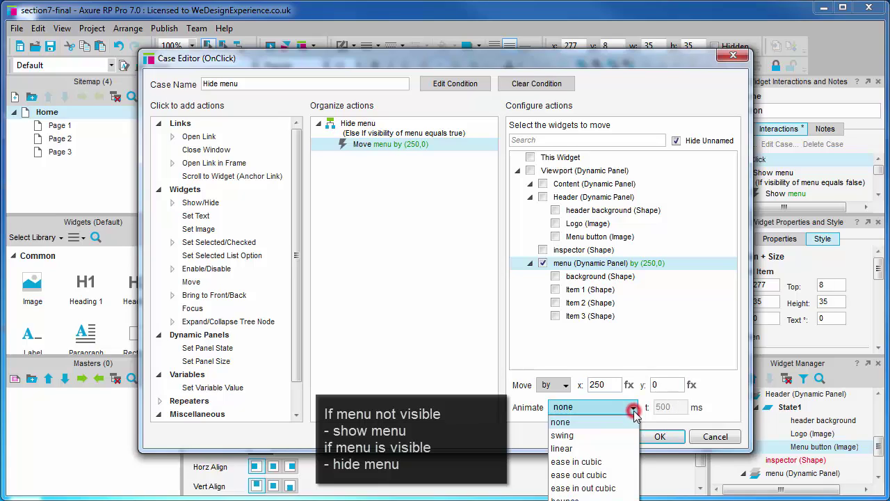
click(597, 448)
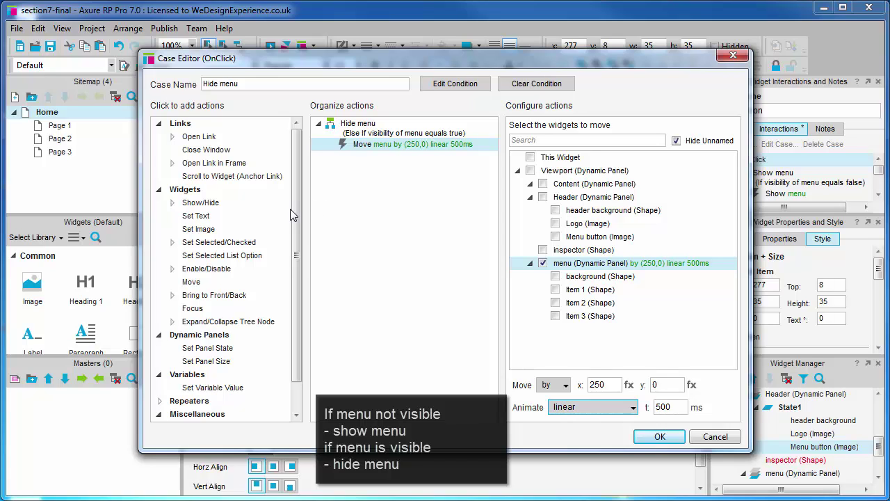
- Add a Wait action after the move and set its time to 500 ms
drag(297, 209, 285, 259)
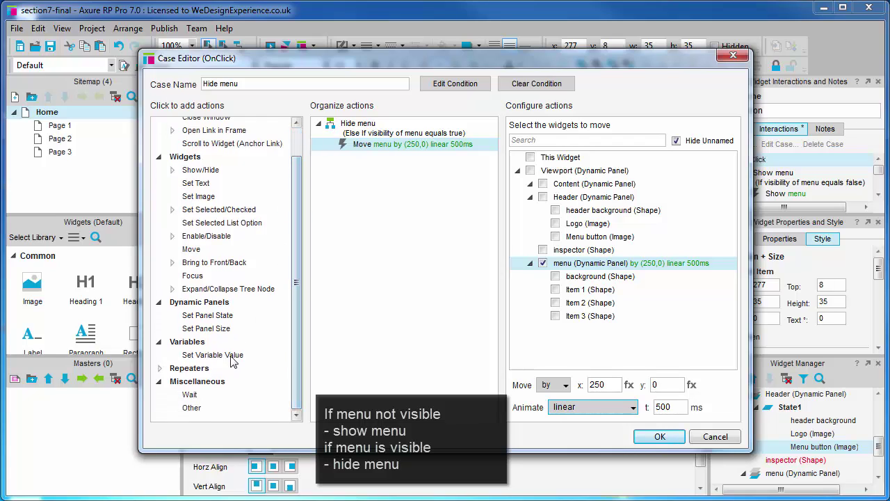
click(209, 393)
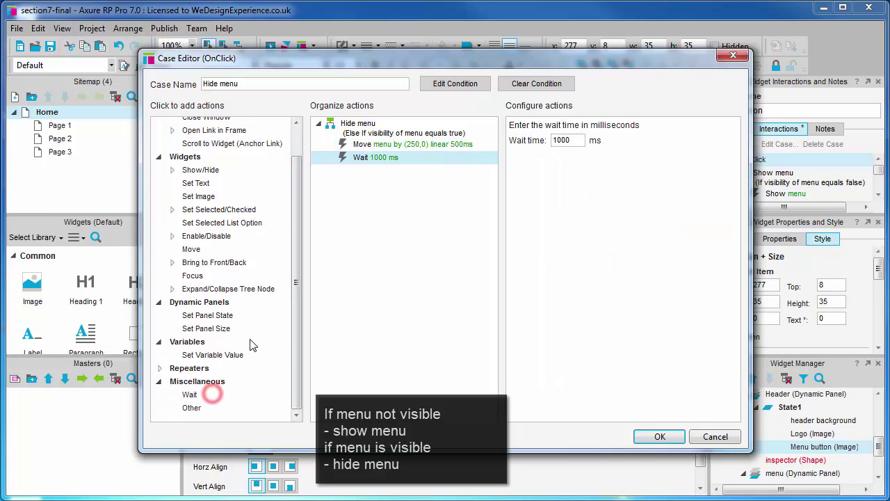
click(563, 141)
key(Delete)
key(Delete)
text(5)
click(394, 208)
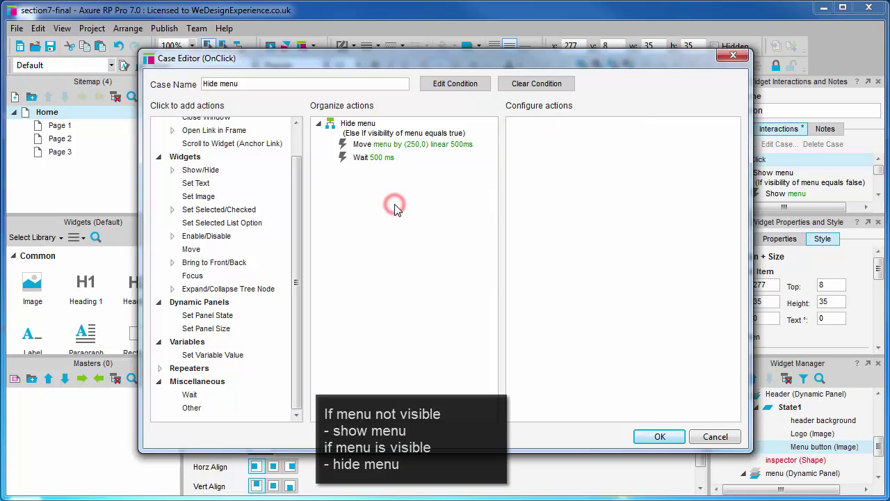
- Finish the Hide menu case with a Hide menu action, save it, and preview with F5
click(256, 170)
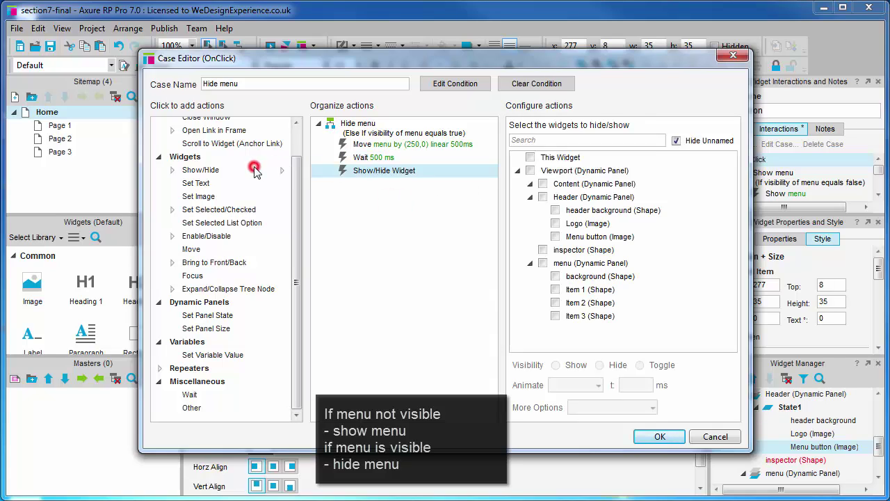
click(542, 263)
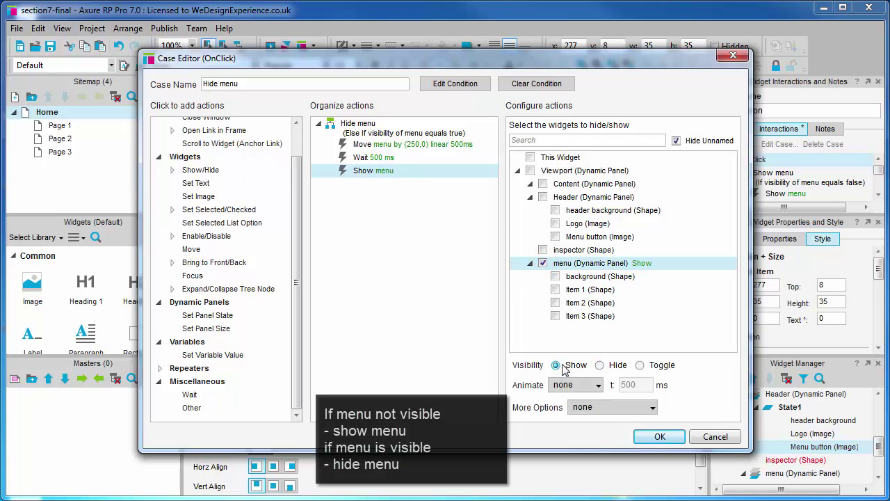
click(600, 366)
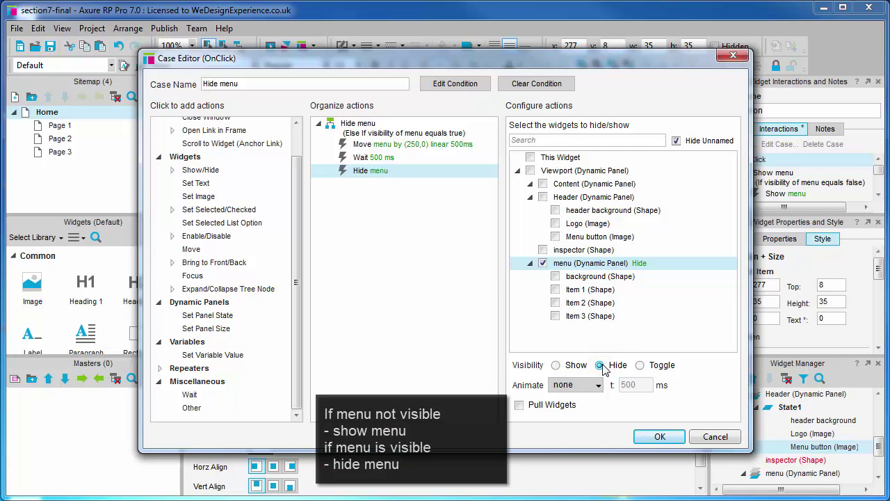
click(658, 438)
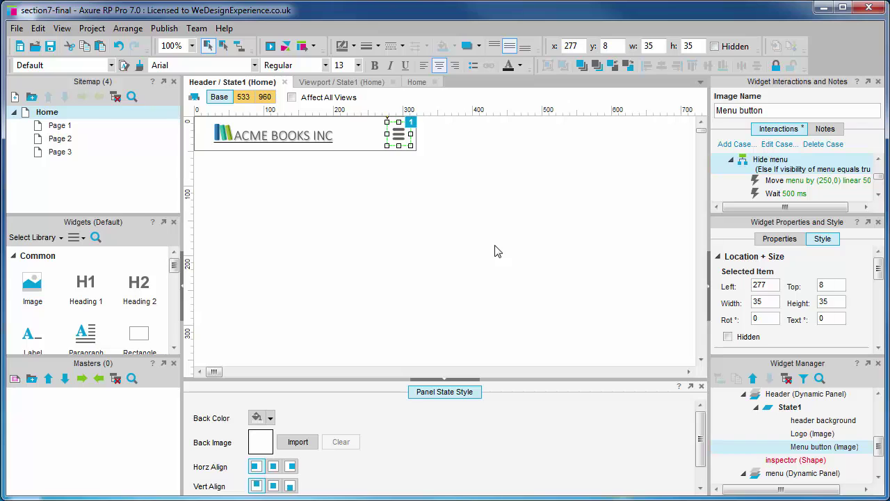
key(F5)
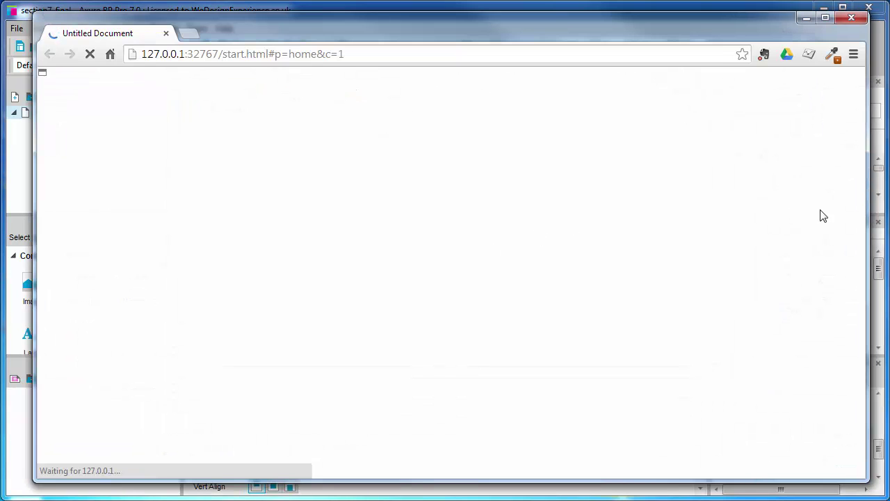
- Resize the Chrome preview between phone and wider widths, toggling the sliding menu open and closed
drag(866, 206, 304, 223)
click(237, 84)
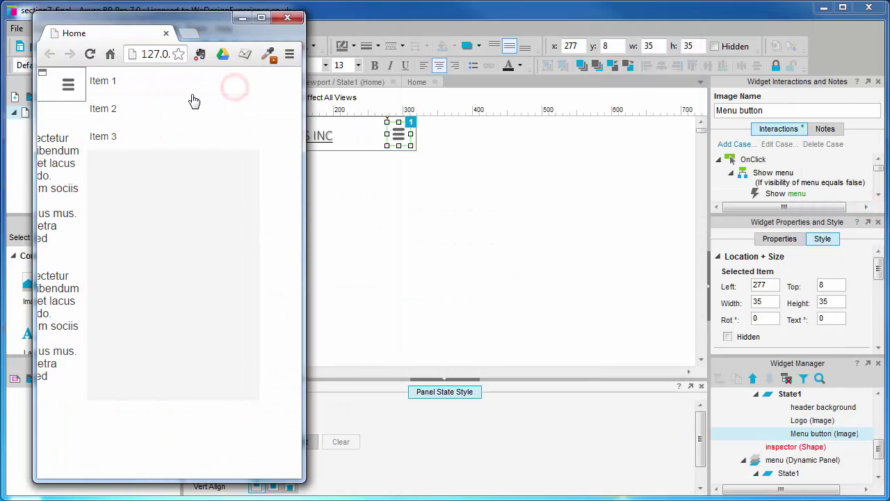
click(71, 84)
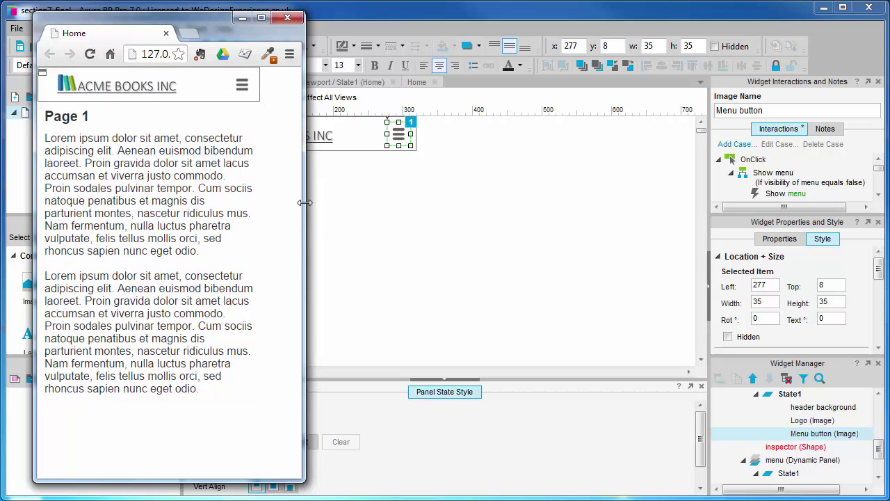
drag(303, 203, 575, 209)
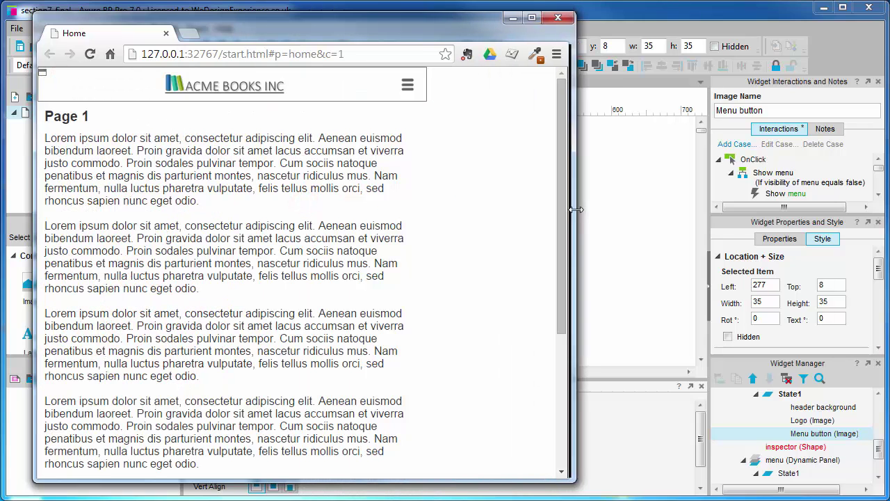
click(407, 84)
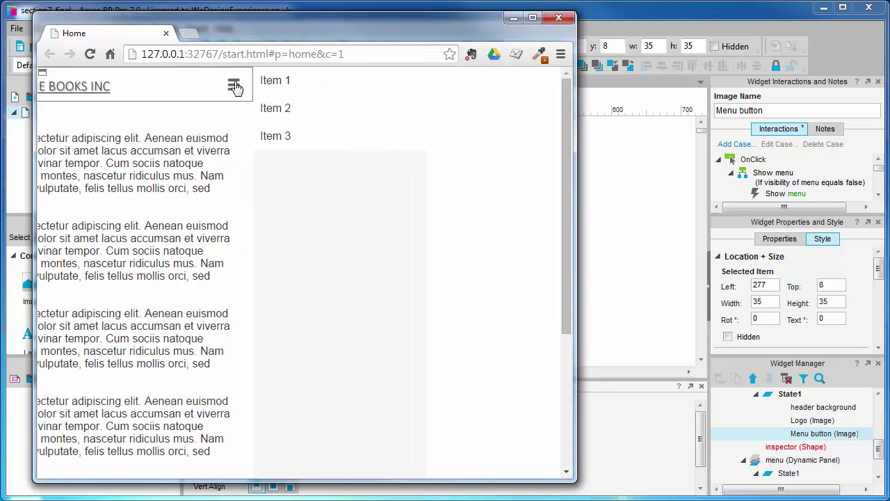
click(234, 82)
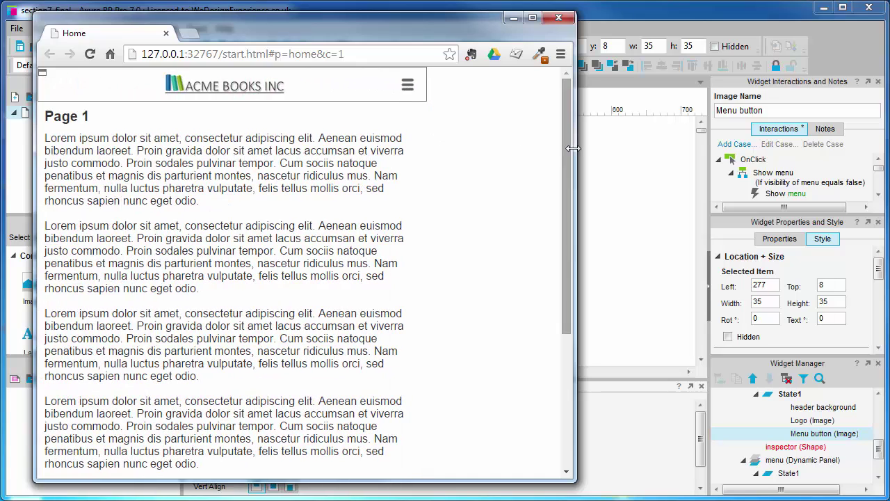
drag(574, 148, 497, 169)
- In the Chrome preview, slide the menu open, try Item 3, go to Page 2 via Item 2, then slide it closed
click(409, 89)
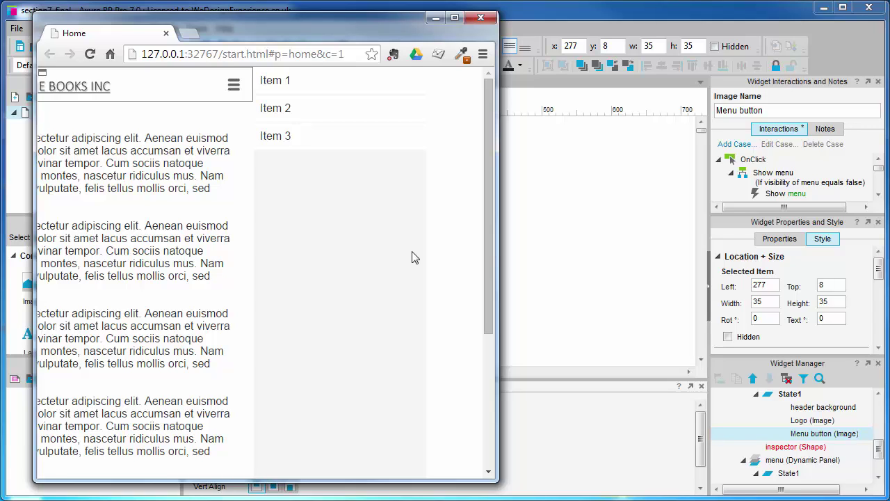
click(289, 137)
click(285, 106)
click(234, 85)
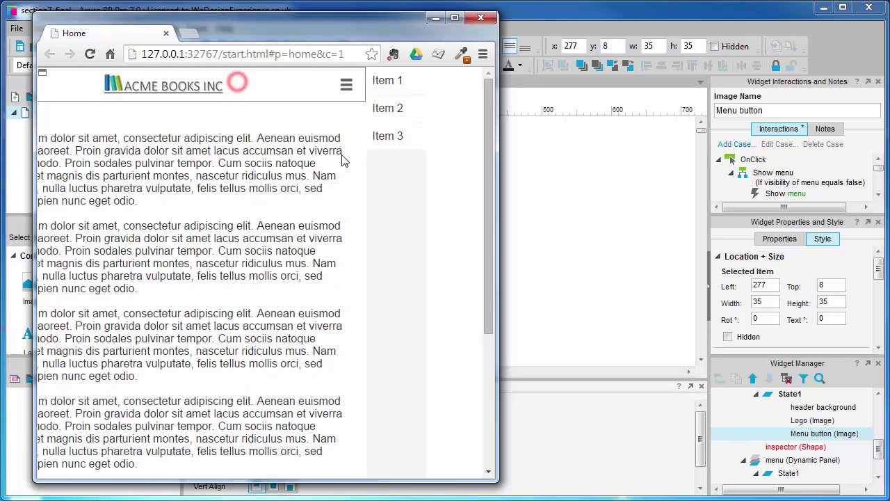